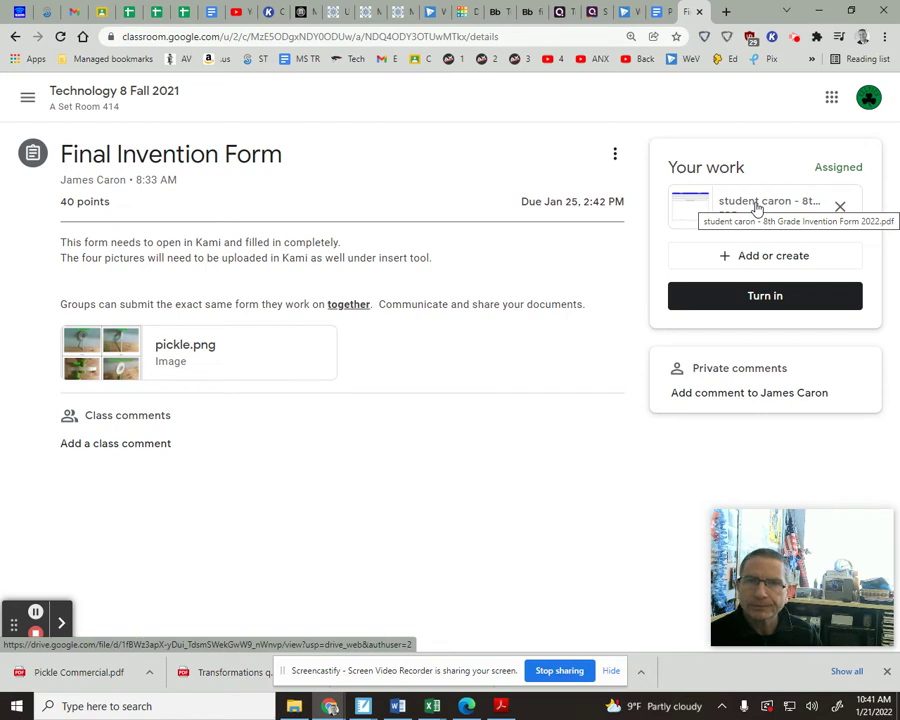
Step: Open the attached 8th Grade Invention Form 2022 PDF from the assignment in Kami
{"action": "left_click", "coordinate": [756, 204]}
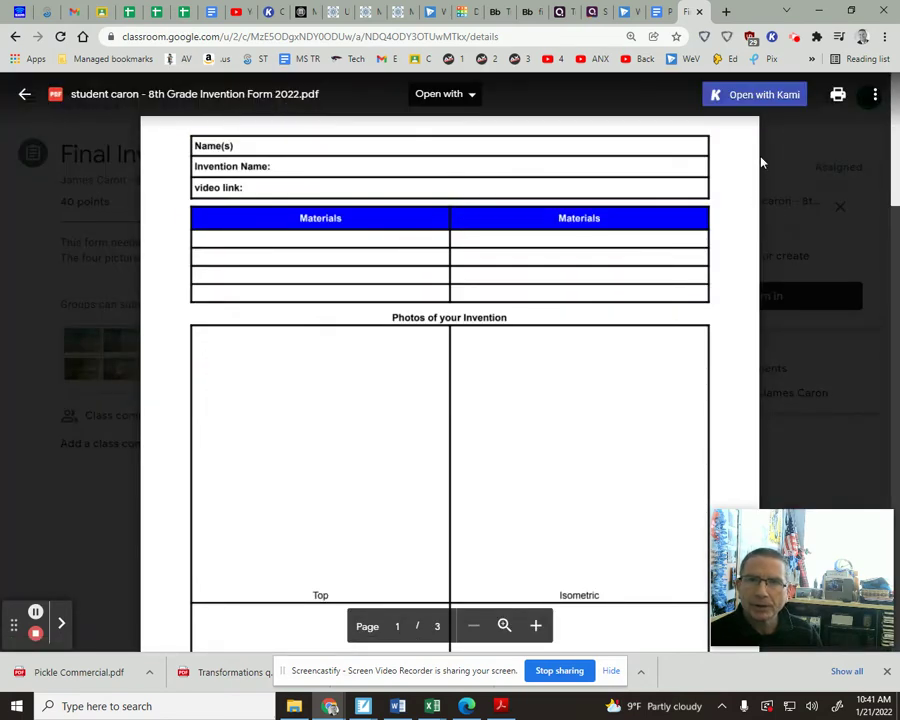
{"action": "left_click", "coordinate": [762, 93]}
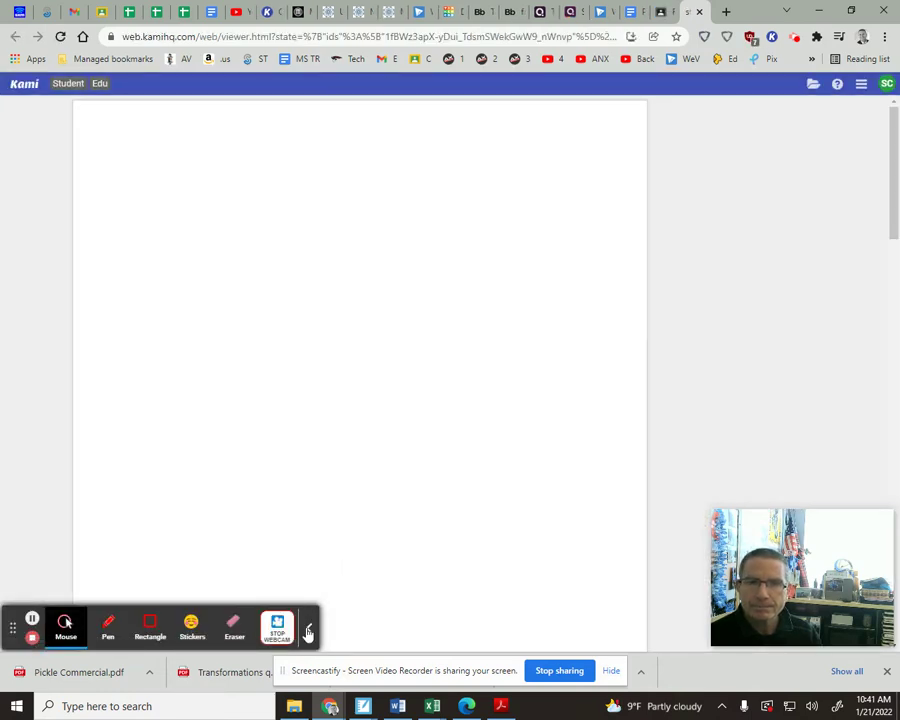
{"action": "left_click", "coordinate": [309, 628]}
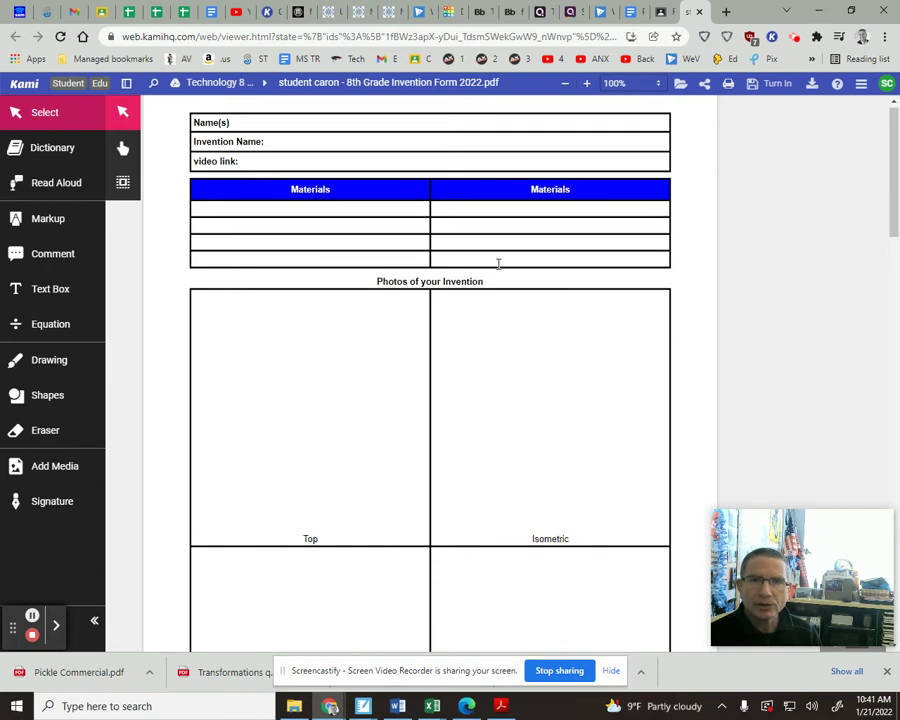
{"action": "scroll", "coordinate": [702, 307], "scroll_direction": "down", "scroll_amount": 3}
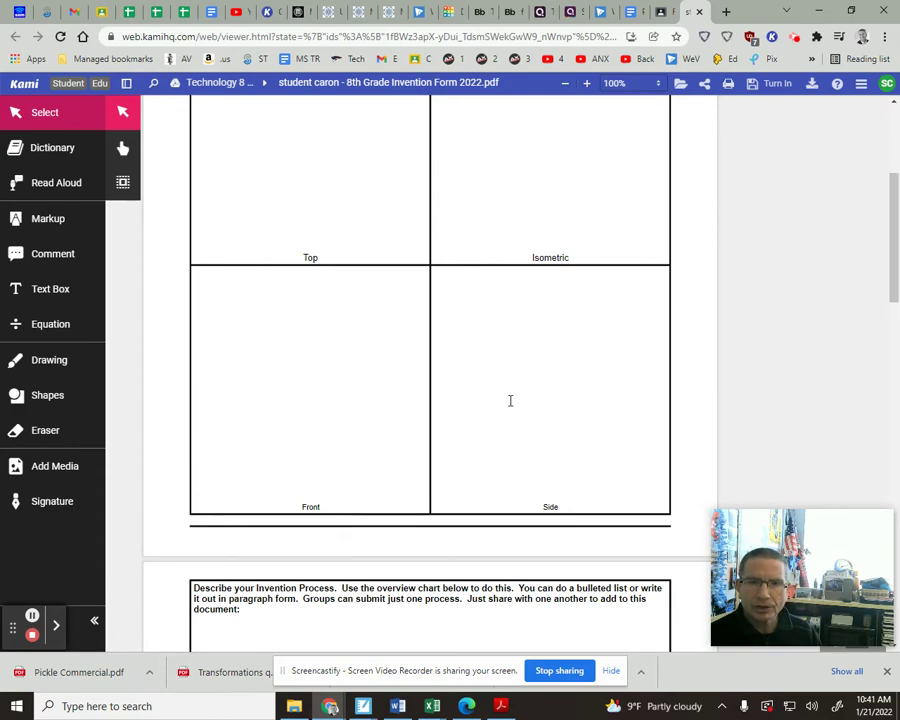
{"action": "scroll", "coordinate": [510, 400], "scroll_direction": "down", "scroll_amount": 5}
{"action": "scroll", "coordinate": [510, 400], "scroll_direction": "up", "scroll_amount": 2}
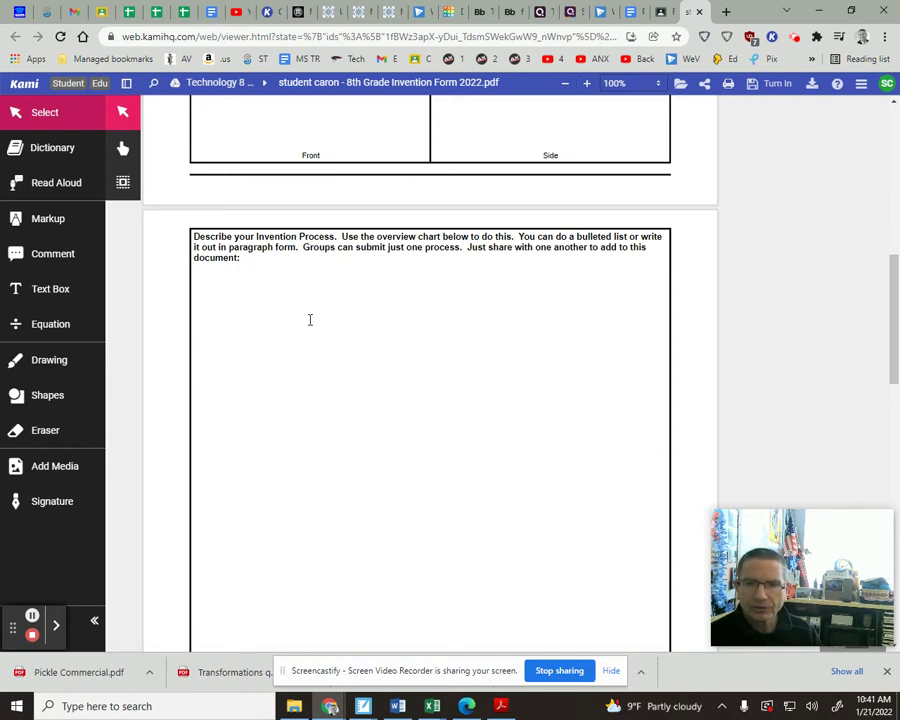
{"action": "scroll", "coordinate": [310, 320], "scroll_direction": "down", "scroll_amount": 10}
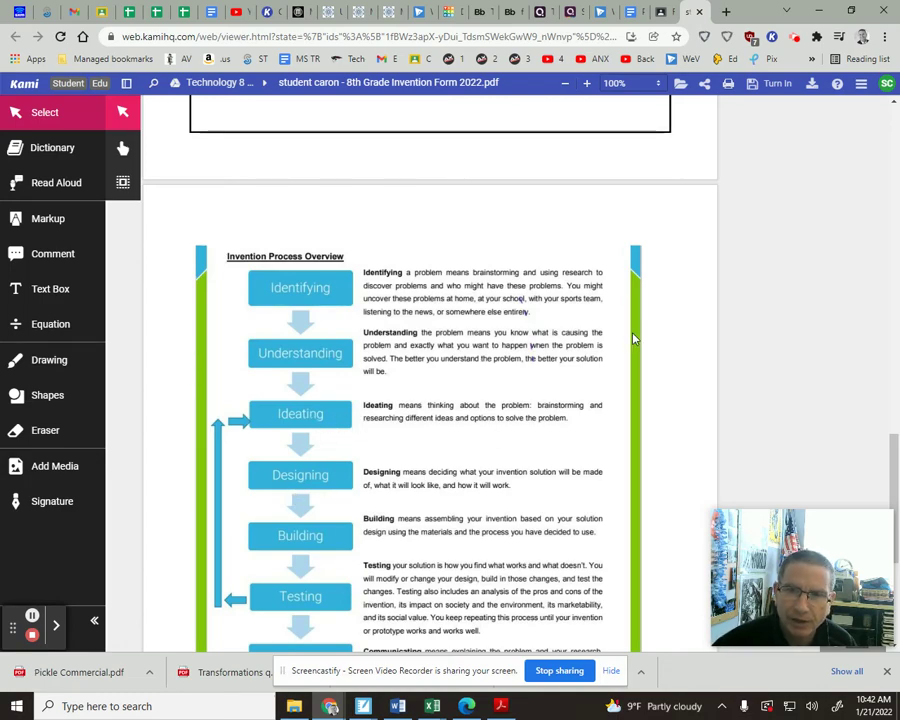
{"action": "scroll", "coordinate": [541, 400], "scroll_direction": "down", "scroll_amount": 2}
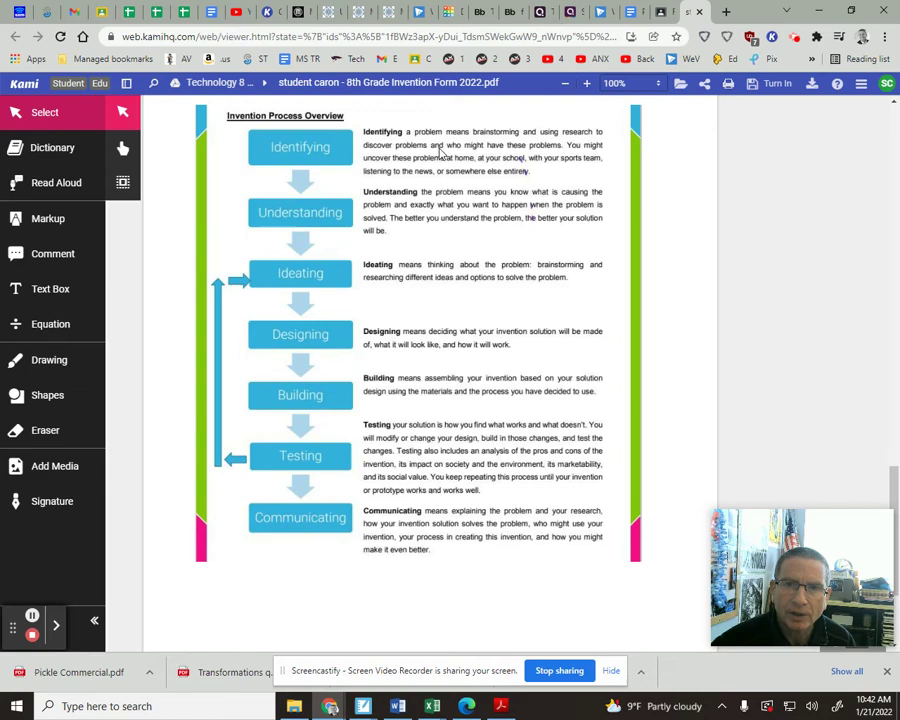
{"action": "scroll", "coordinate": [680, 281], "scroll_direction": "up", "scroll_amount": 2}
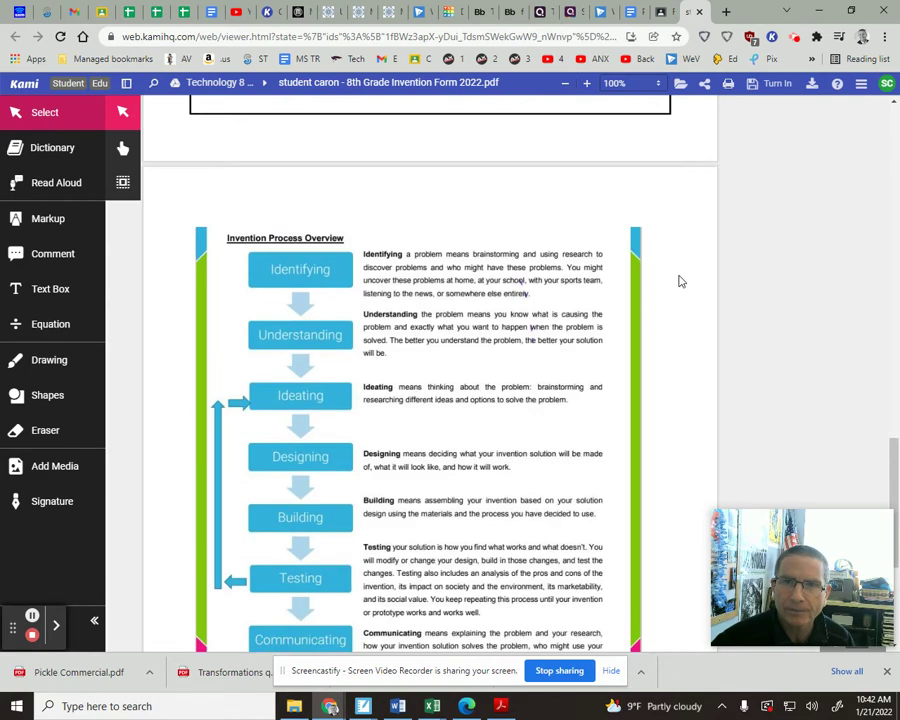
{"action": "scroll", "coordinate": [680, 281], "scroll_direction": "up", "scroll_amount": 5}
{"action": "scroll", "coordinate": [680, 274], "scroll_direction": "down", "scroll_amount": 4}
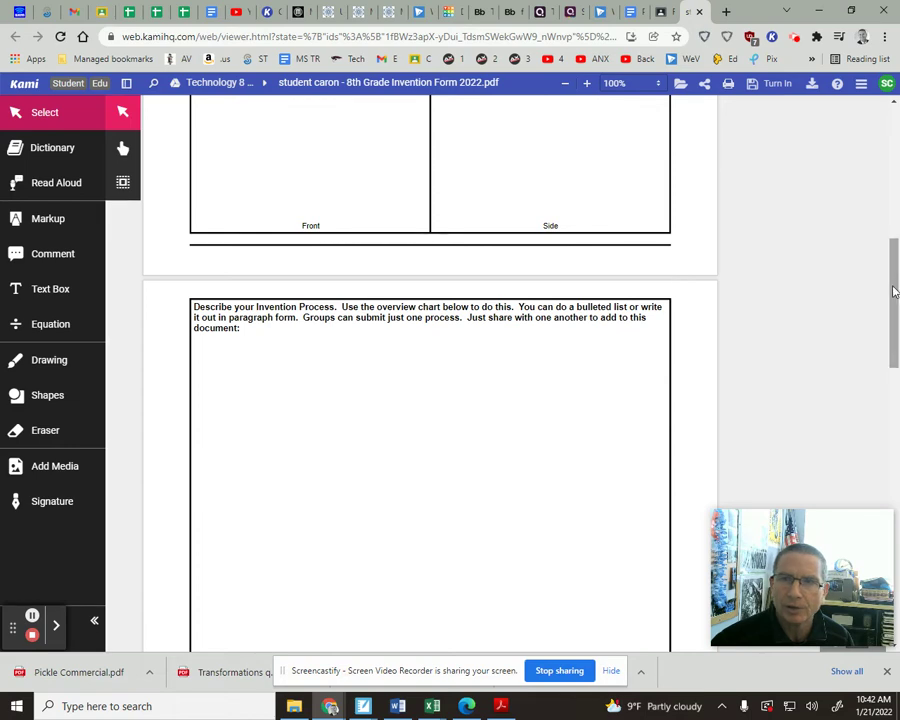
{"action": "left_click_drag", "start_coordinate": [888, 285], "coordinate": [896, 155]}
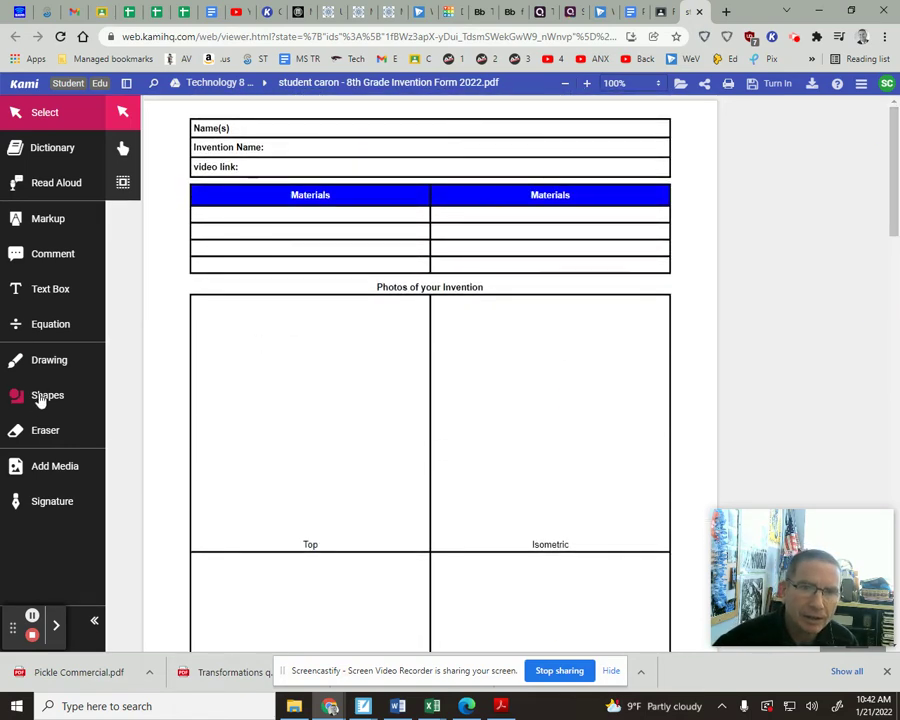
Step: Try placing a text box beside the Name(s) field, then dismiss it empty
{"action": "left_click", "coordinate": [45, 290]}
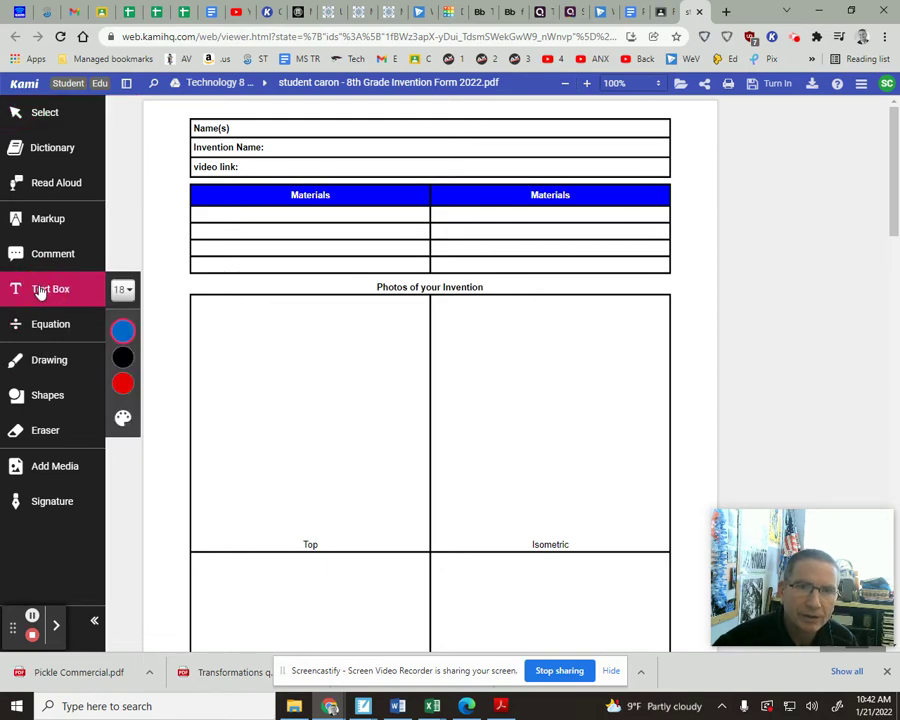
{"action": "left_click", "coordinate": [244, 128]}
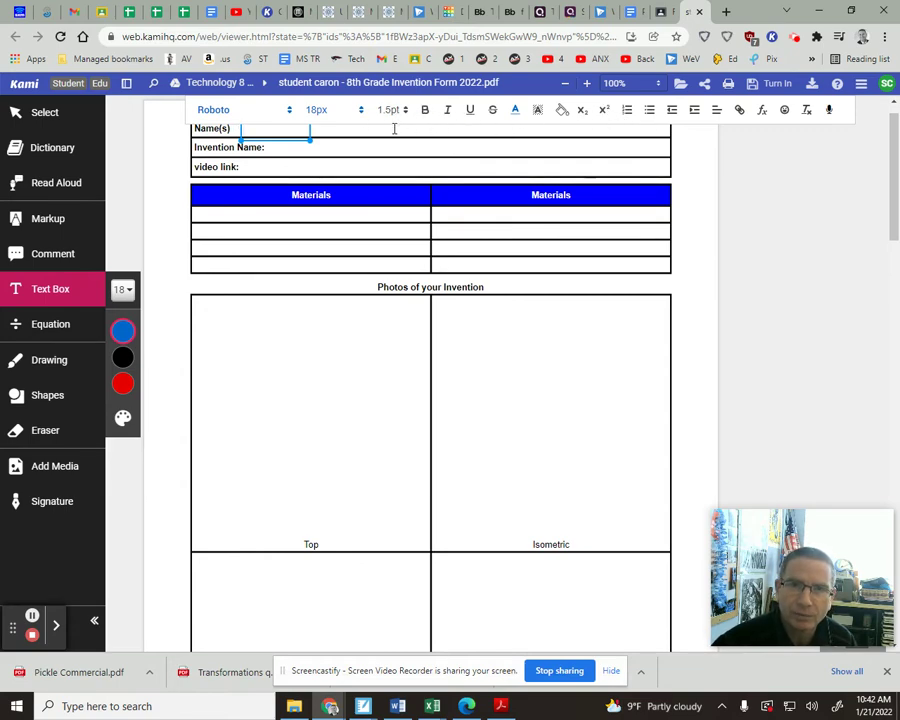
{"action": "left_click", "coordinate": [768, 198]}
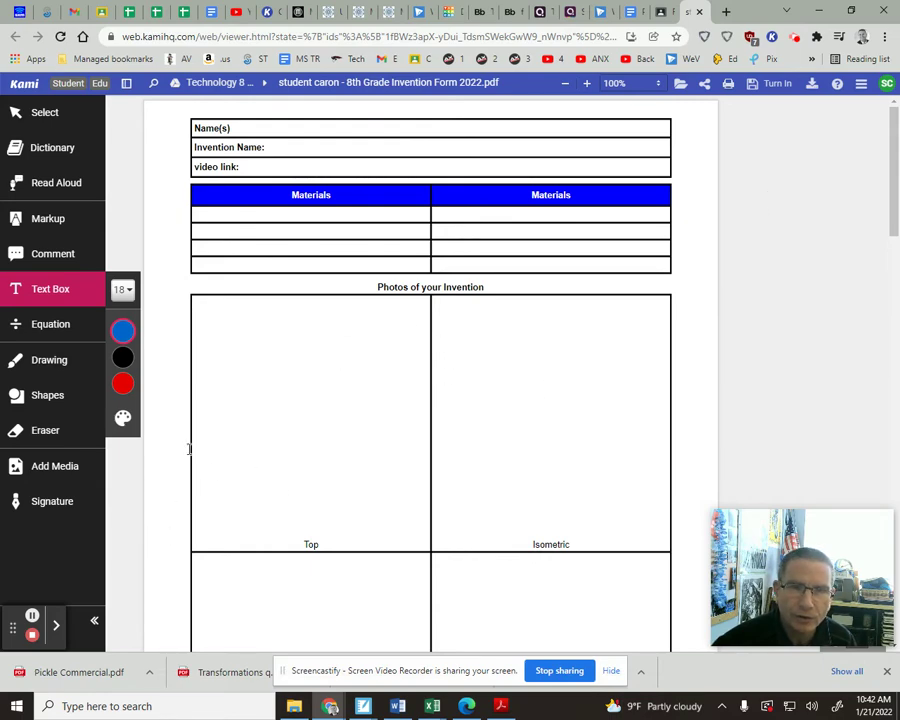
Step: Add an image from the computer: IMG-5860 from the '4 views' folder, browsed as large icons
{"action": "left_click", "coordinate": [54, 470]}
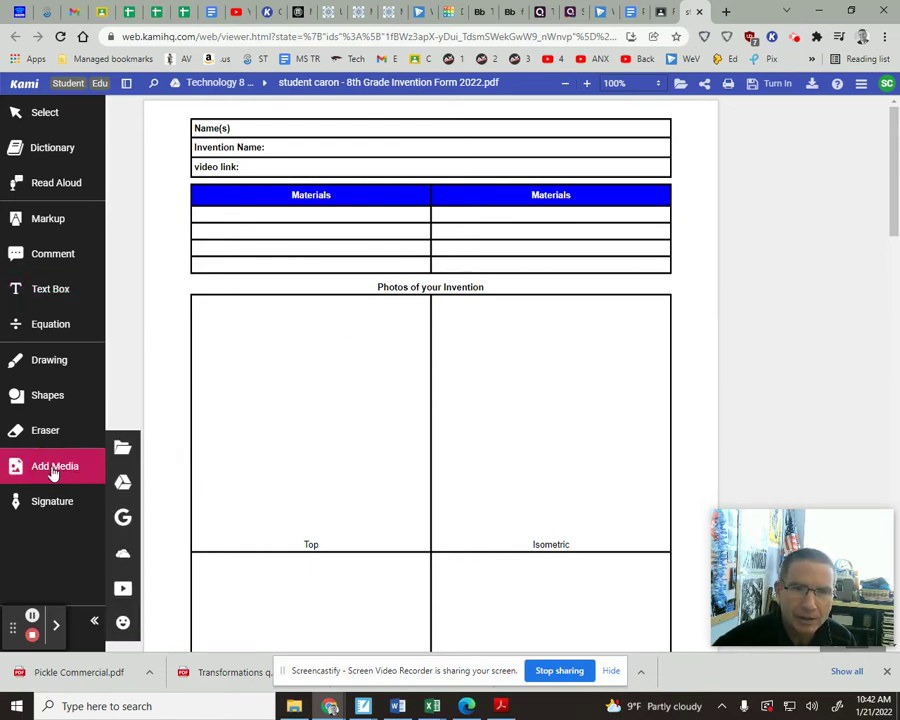
{"action": "left_click", "coordinate": [122, 447]}
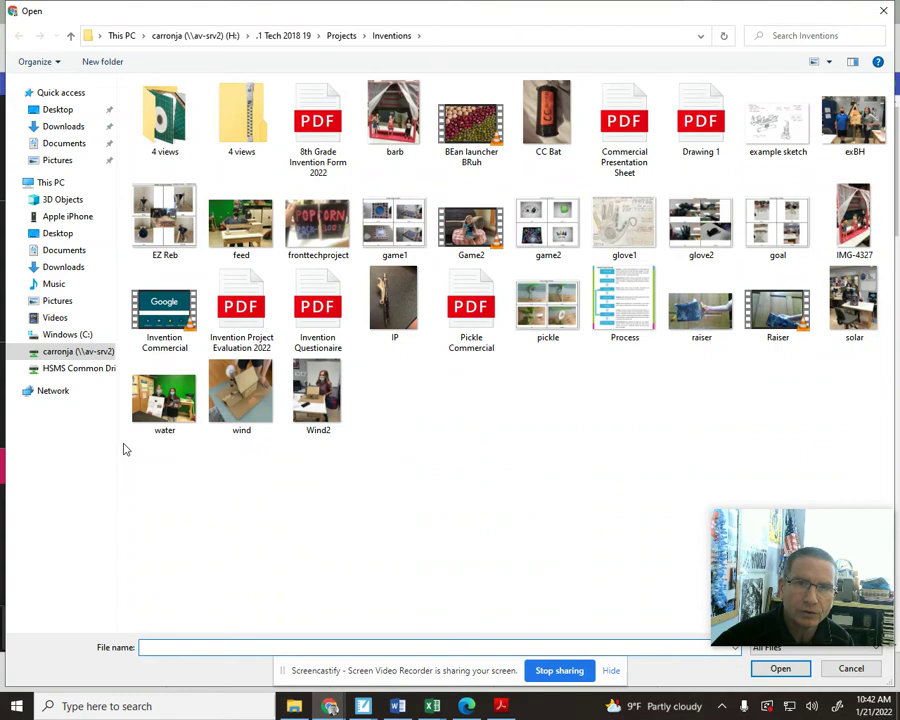
{"action": "double_click", "coordinate": [163, 127]}
{"action": "right_click", "coordinate": [286, 278]}
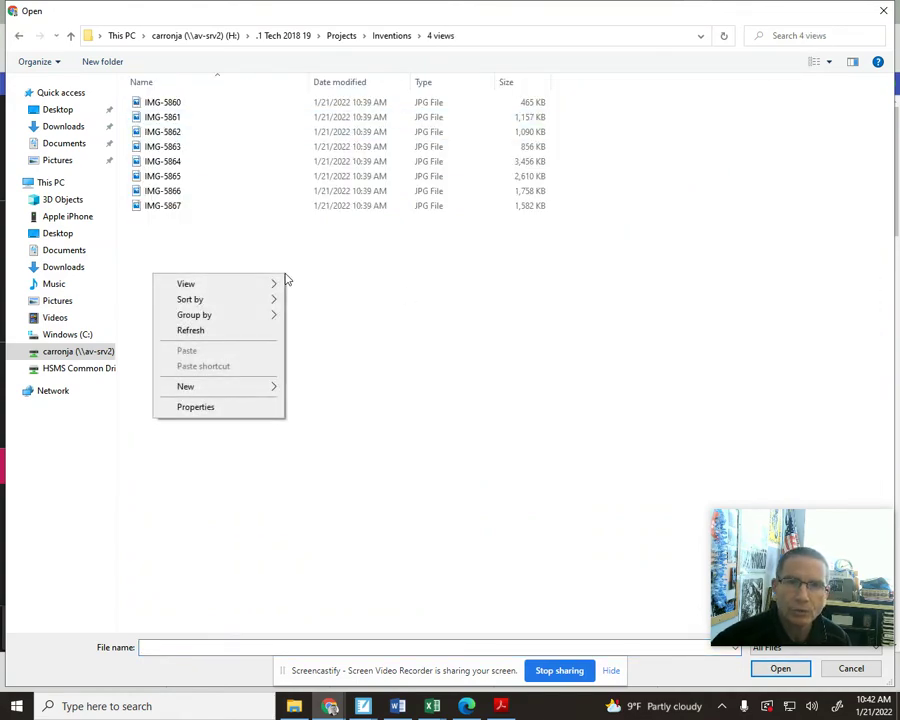
{"action": "mouse_move", "coordinate": [255, 285]}
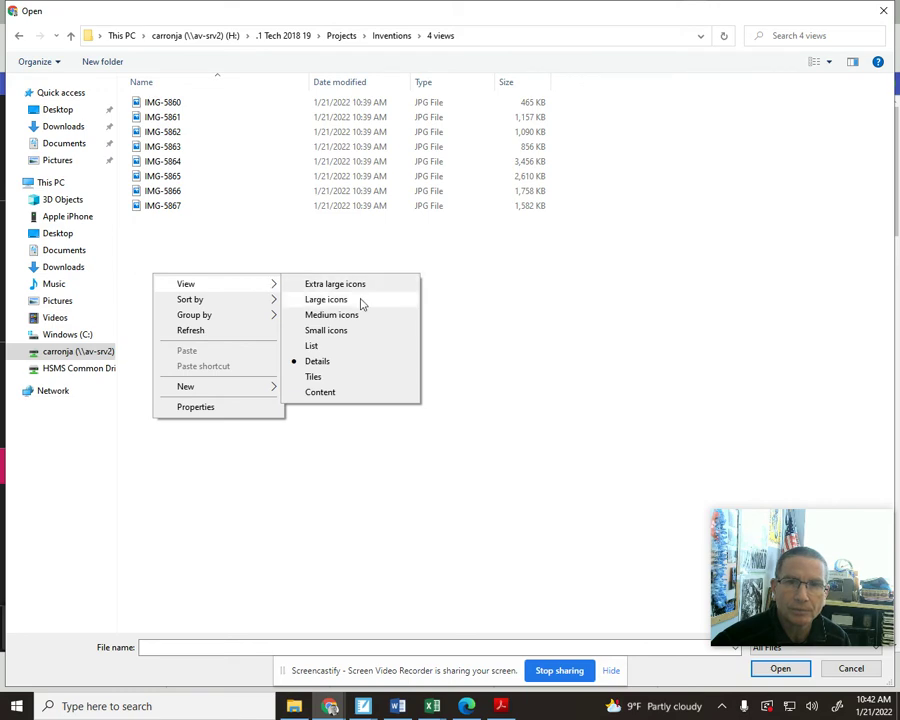
{"action": "left_click", "coordinate": [326, 300]}
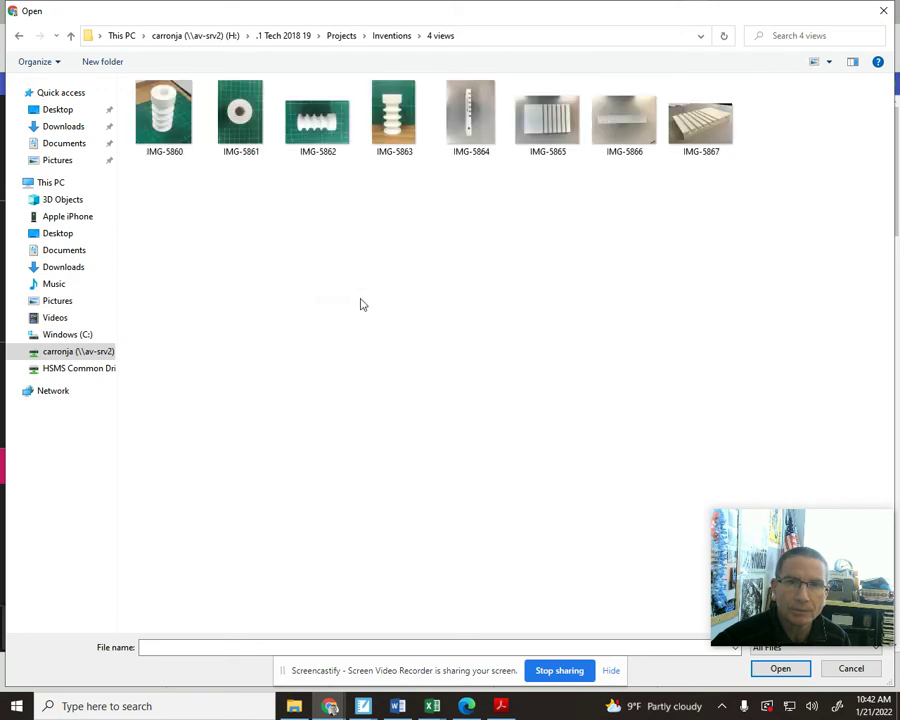
{"action": "left_click", "coordinate": [166, 119]}
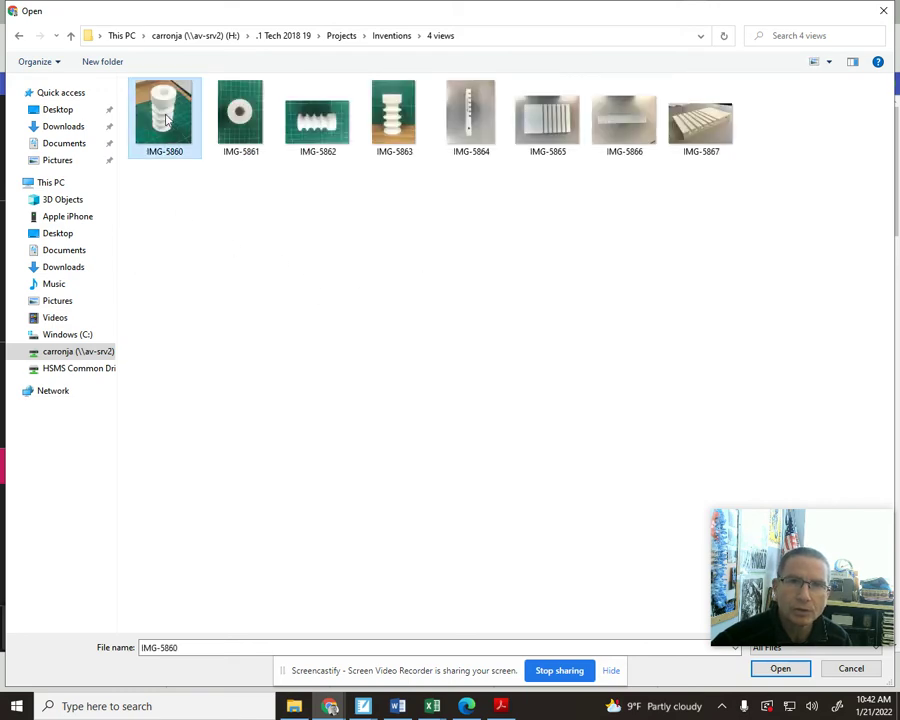
{"action": "left_click", "coordinate": [781, 669]}
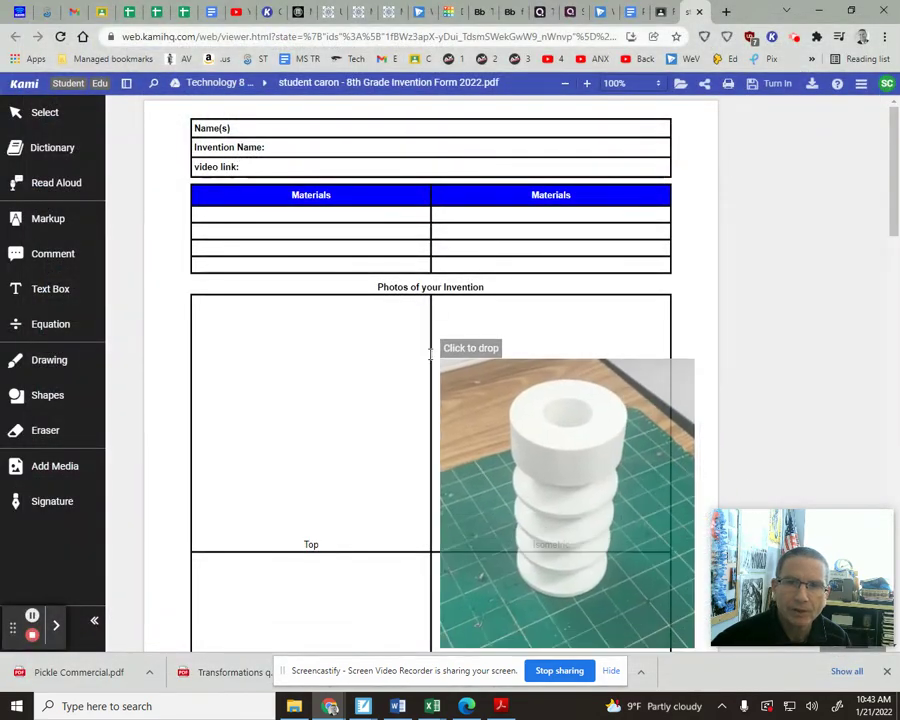
Step: Drop the IMG-5860 photo into the Isometric cell, resizing and centring it to fit
{"action": "left_click", "coordinate": [407, 297]}
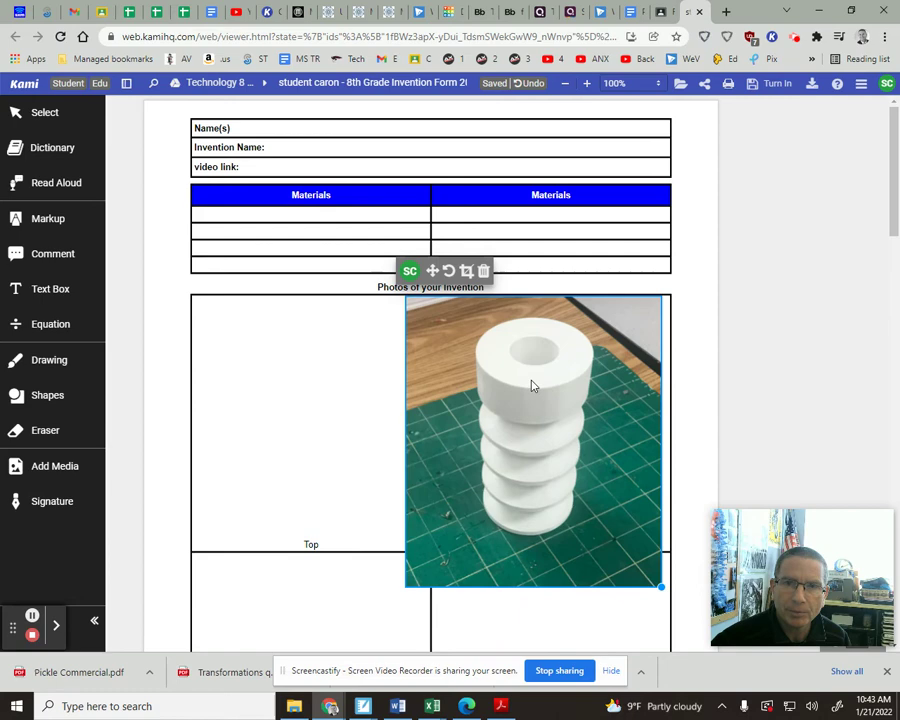
{"action": "left_click_drag", "start_coordinate": [661, 586], "coordinate": [576, 489]}
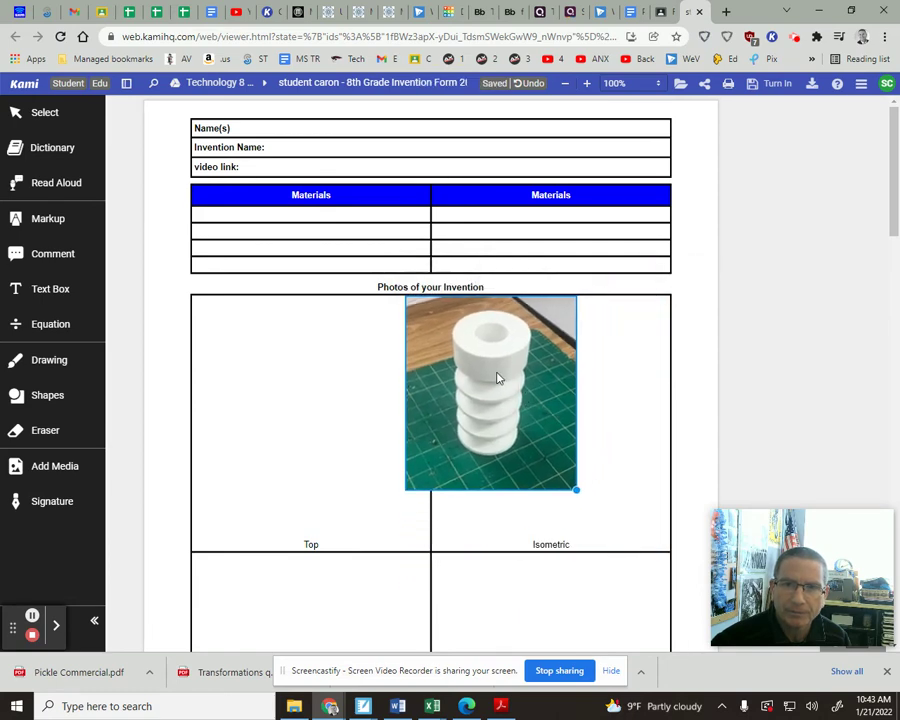
{"action": "left_click_drag", "start_coordinate": [497, 377], "coordinate": [539, 382]}
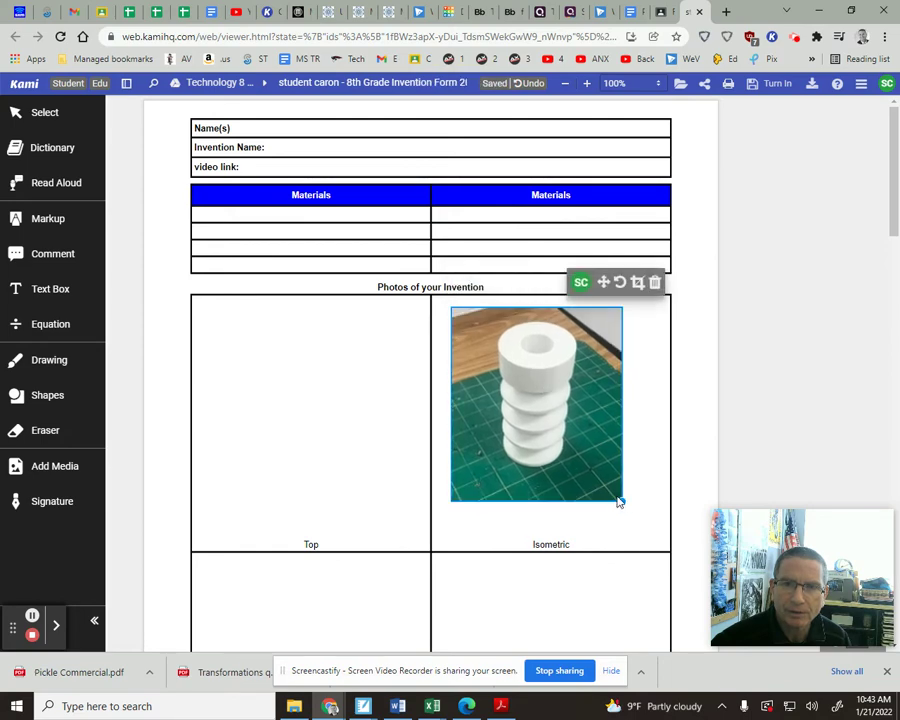
{"action": "left_click_drag", "start_coordinate": [620, 501], "coordinate": [643, 525]}
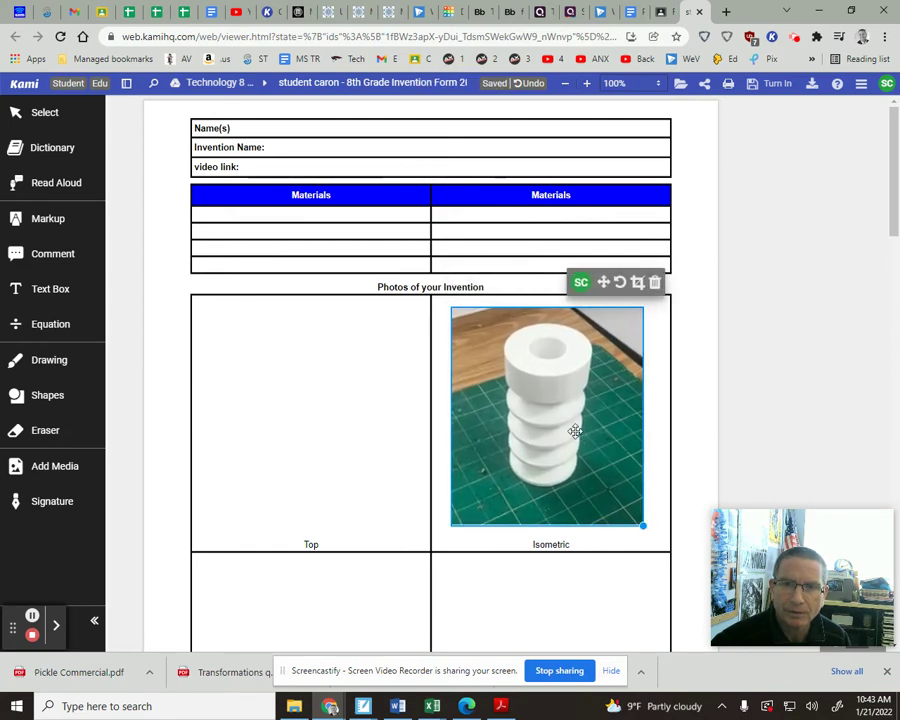
{"action": "left_click_drag", "start_coordinate": [575, 431], "coordinate": [581, 439]}
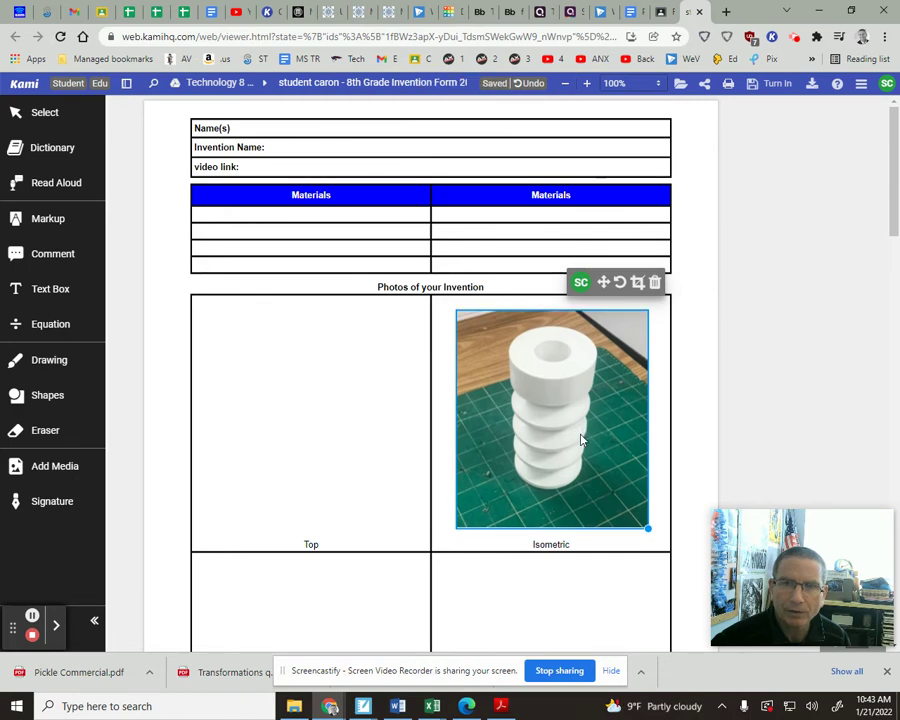
{"action": "left_click", "coordinate": [701, 363]}
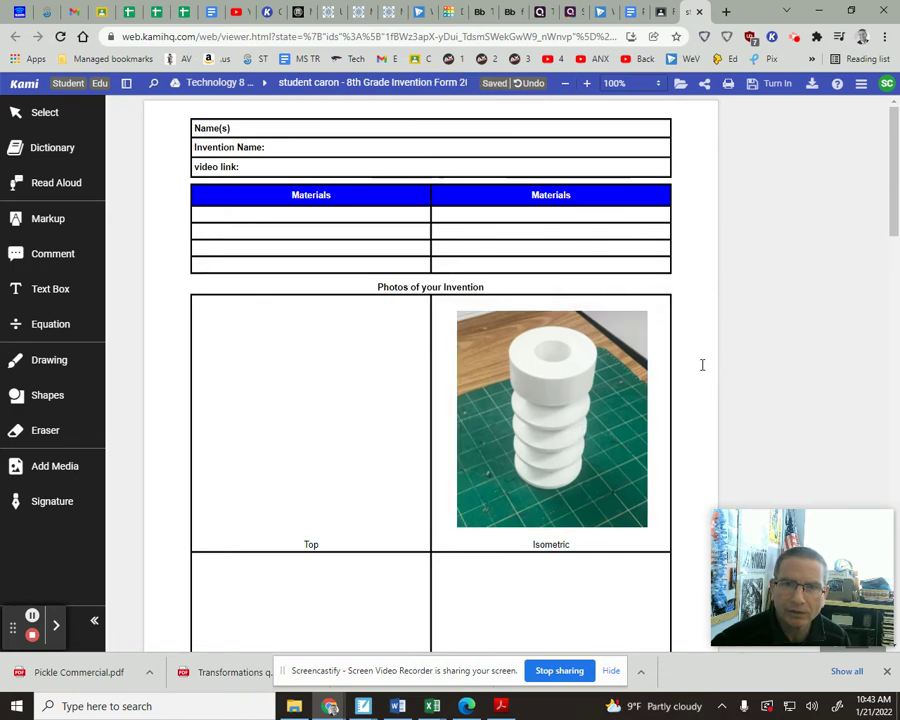
{"action": "left_click", "coordinate": [60, 462]}
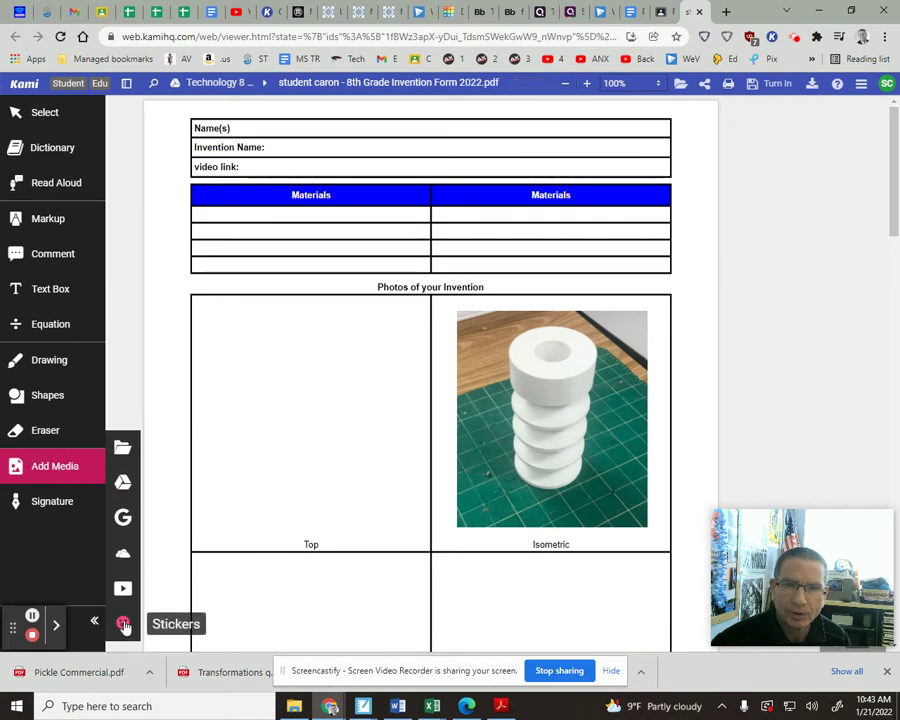
Step: Insert IMG-5861 from the computer into the Top cell, shrunk and centred above the caption
{"action": "left_click", "coordinate": [122, 446]}
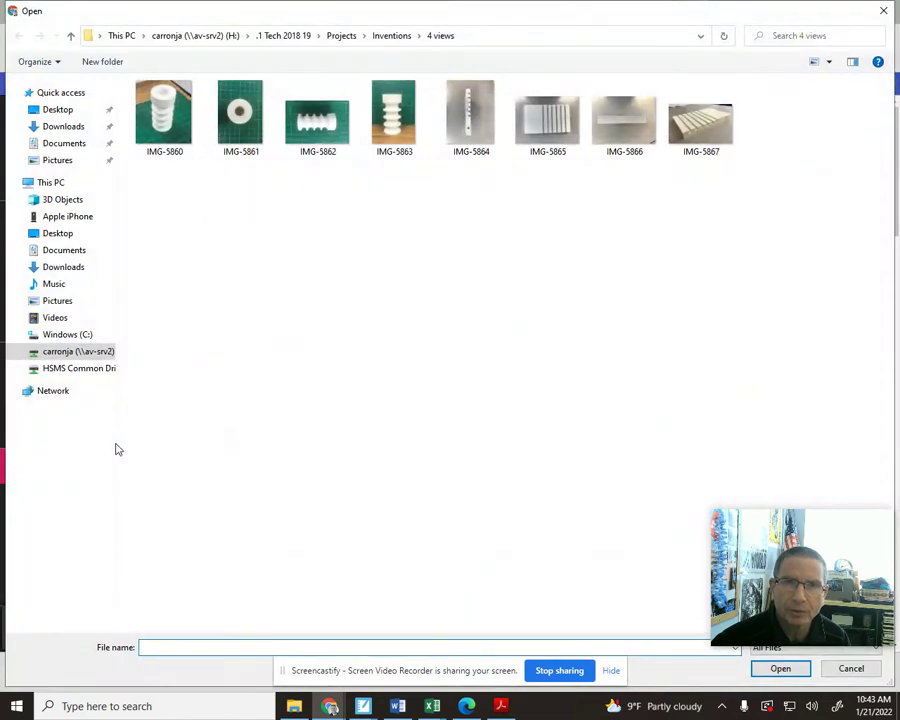
{"action": "left_click", "coordinate": [240, 115]}
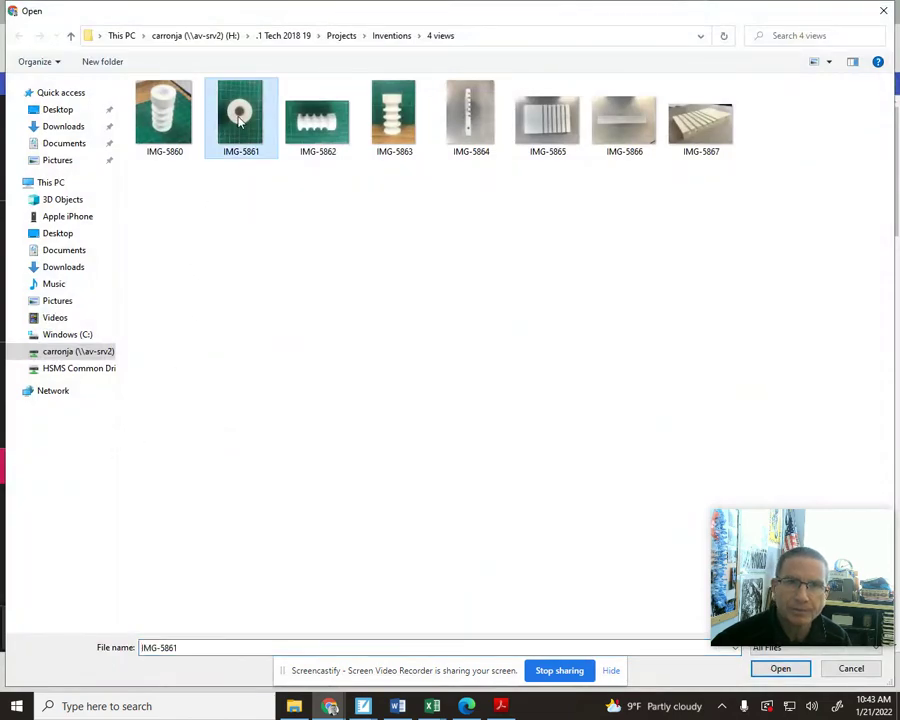
{"action": "left_click", "coordinate": [783, 668]}
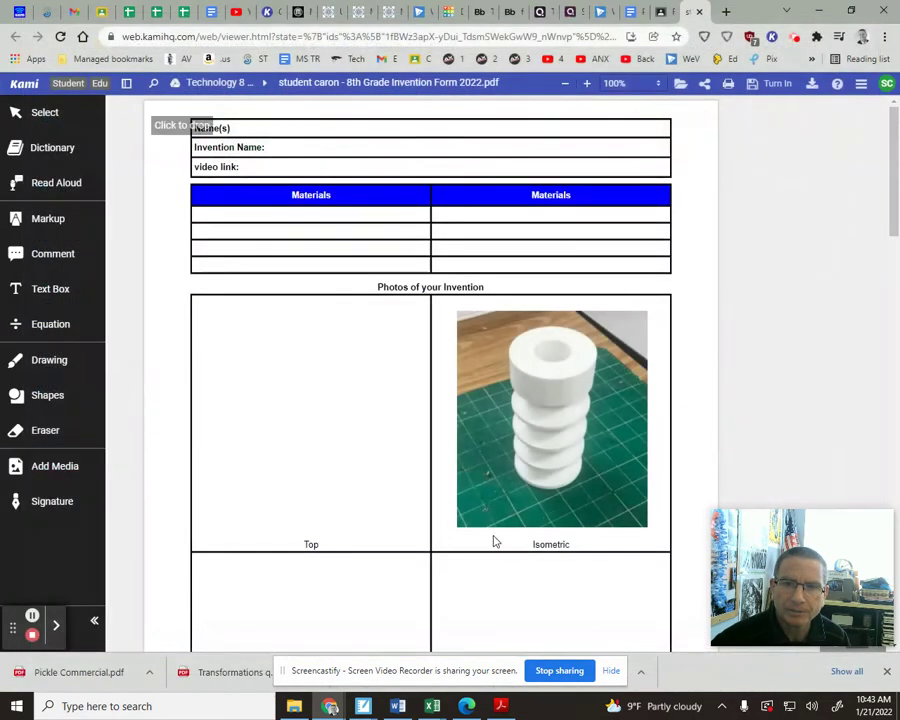
{"action": "left_click", "coordinate": [226, 314]}
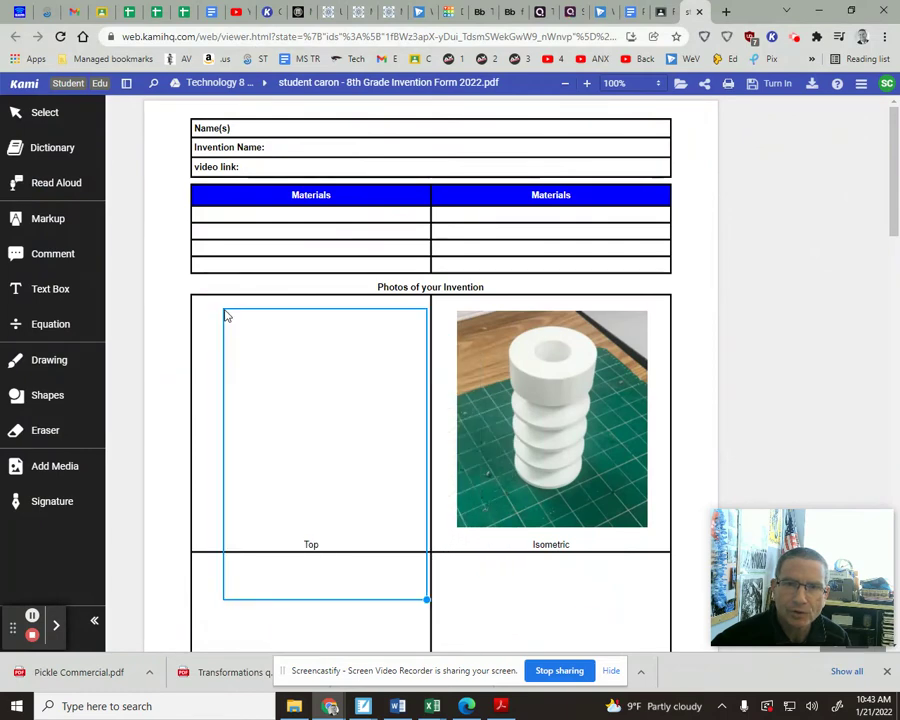
{"action": "left_click_drag", "start_coordinate": [427, 600], "coordinate": [382, 532]}
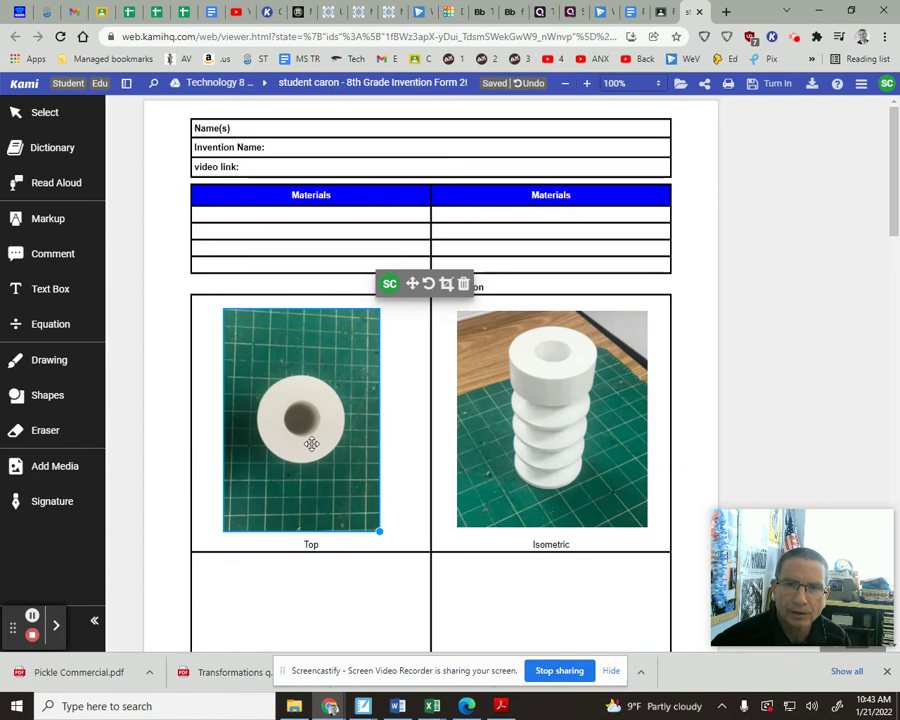
{"action": "left_click_drag", "start_coordinate": [311, 442], "coordinate": [321, 440]}
{"action": "left_click", "coordinate": [688, 430]}
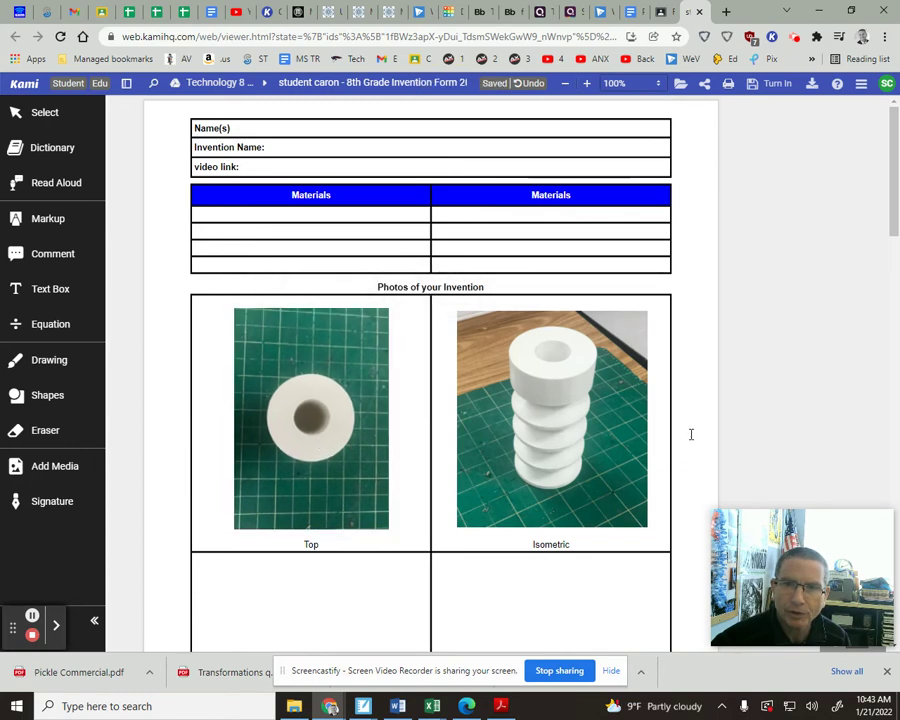
{"action": "left_click_drag", "start_coordinate": [895, 166], "coordinate": [895, 309]}
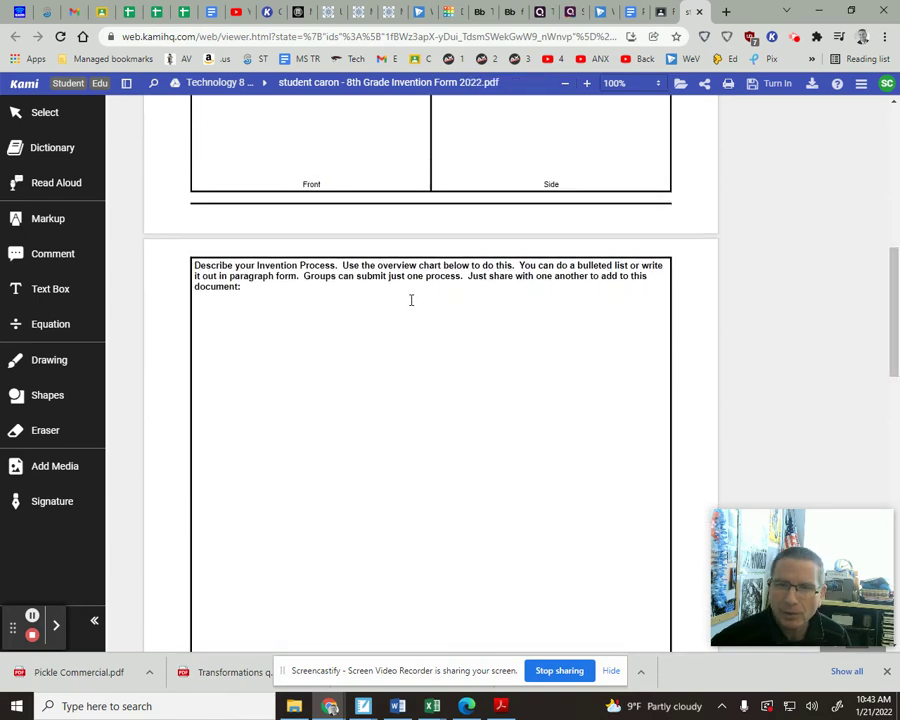
{"action": "left_click", "coordinate": [205, 314]}
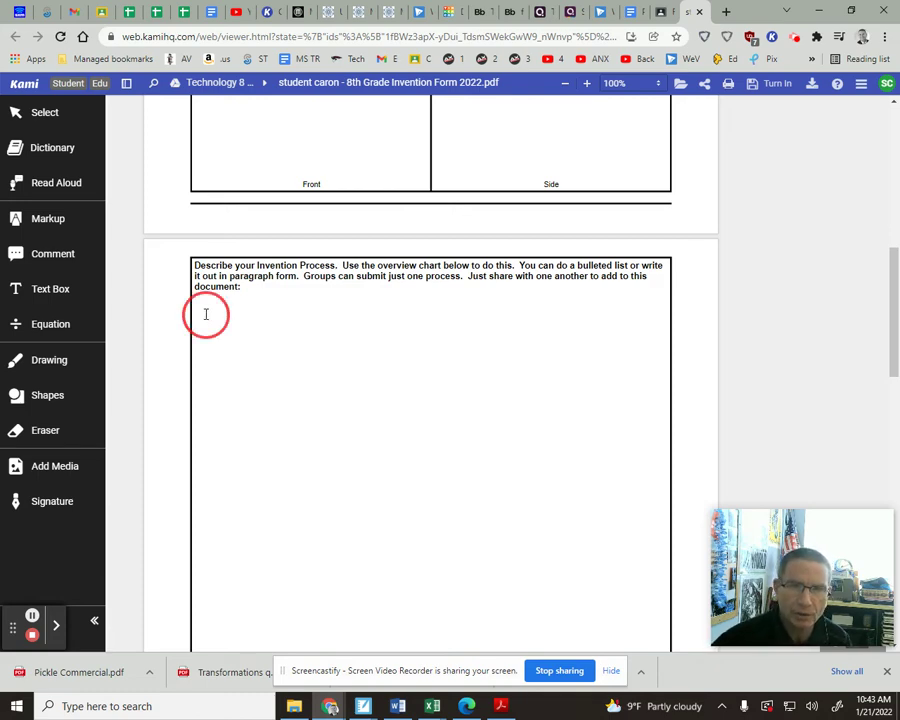
{"action": "left_click", "coordinate": [48, 291]}
{"action": "left_click", "coordinate": [206, 313]}
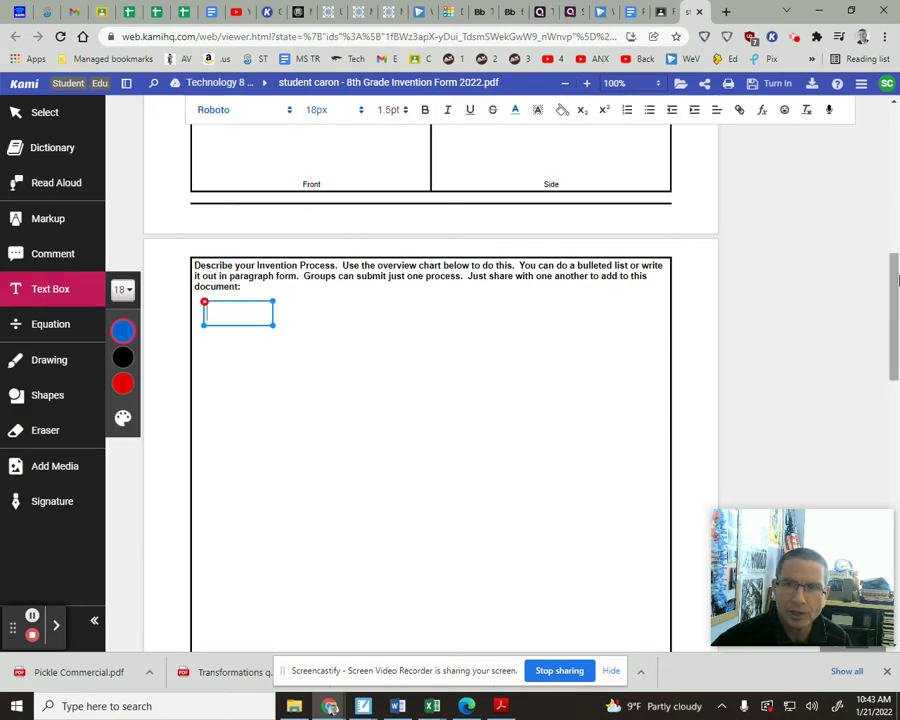
{"action": "left_click_drag", "start_coordinate": [888, 277], "coordinate": [895, 473]}
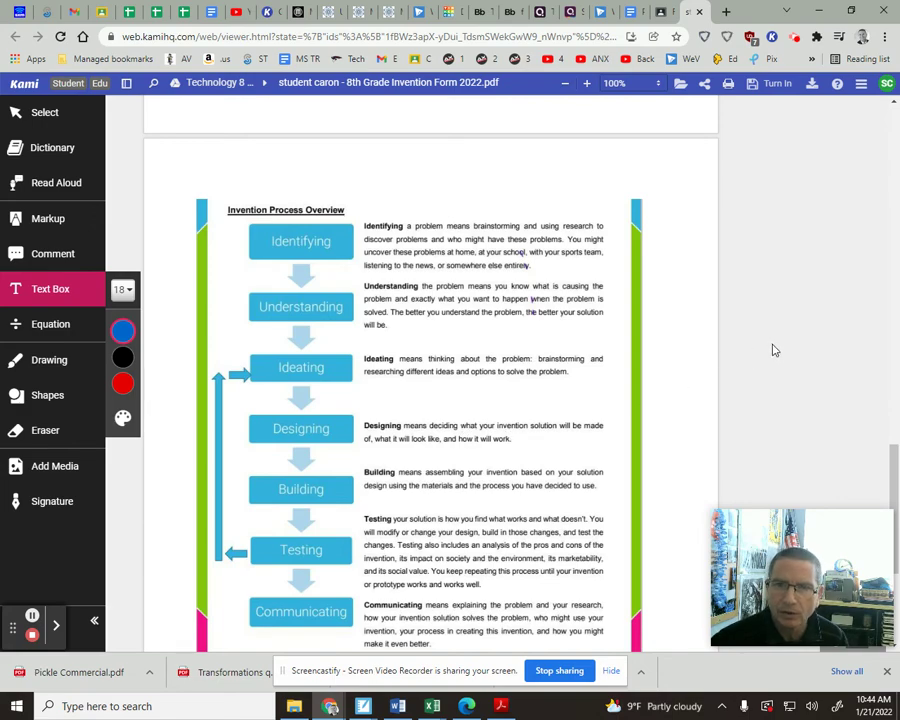
{"action": "left_click_drag", "start_coordinate": [895, 480], "coordinate": [893, 492]}
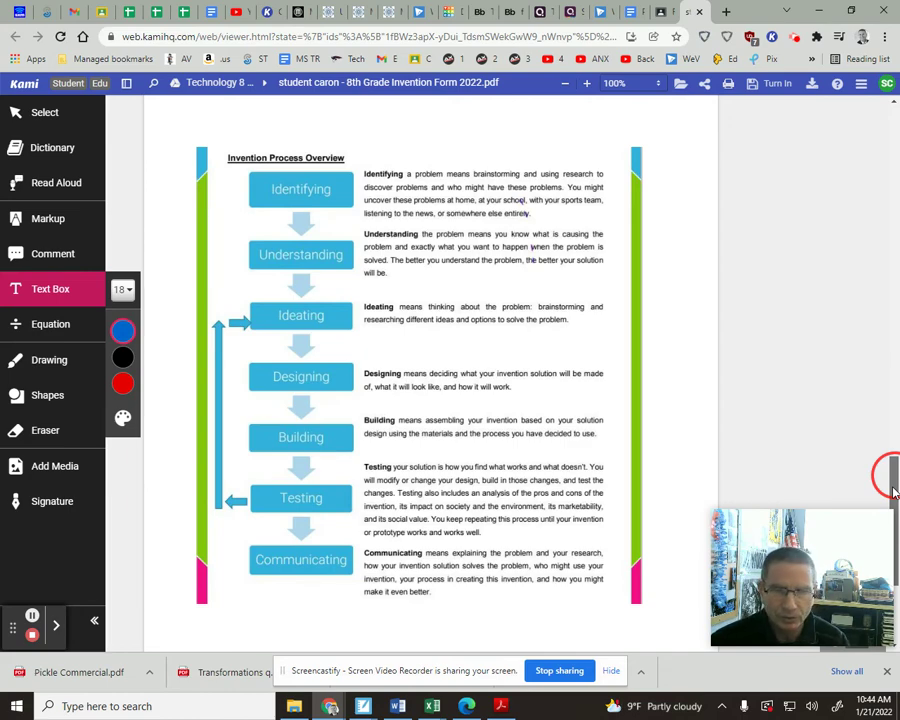
{"action": "left_click_drag", "start_coordinate": [893, 492], "coordinate": [897, 290]}
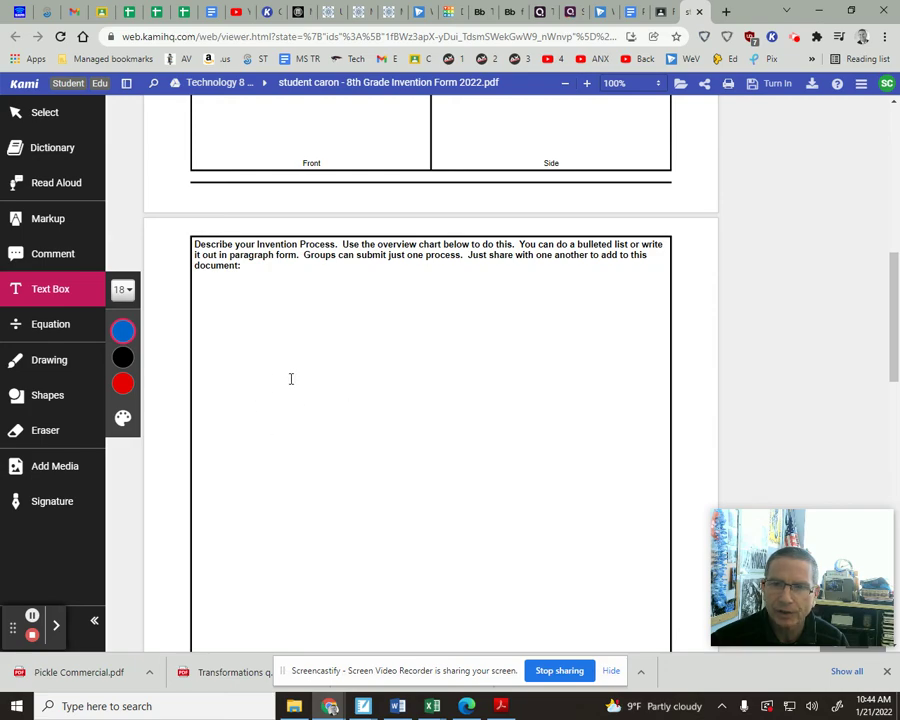
{"action": "left_click_drag", "start_coordinate": [893, 315], "coordinate": [896, 108]}
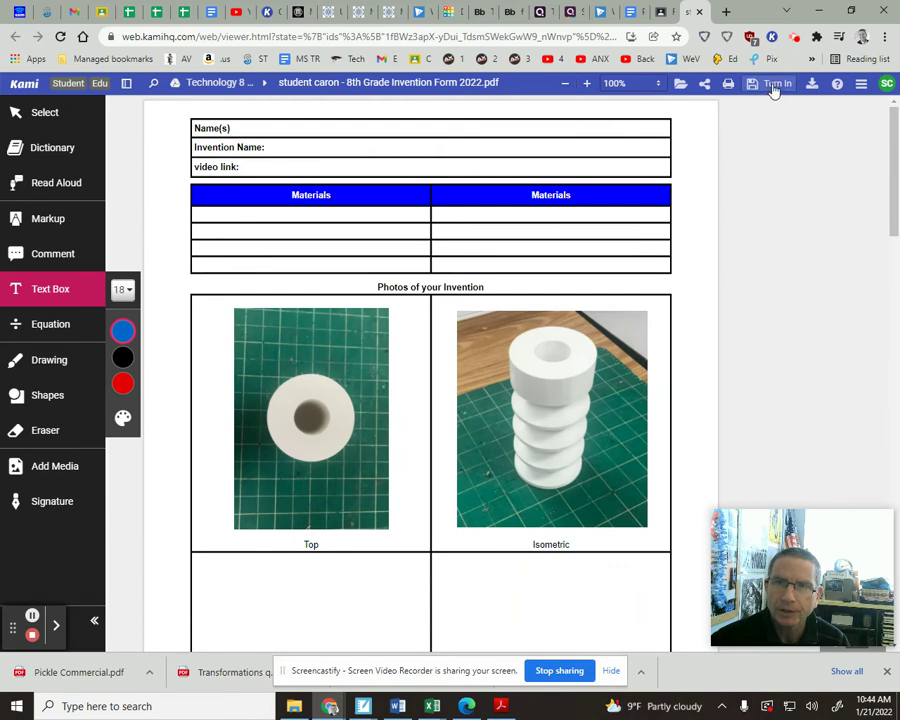
Step: Turn in the invention form from Kami's Turn In panel
{"action": "left_click", "coordinate": [773, 88]}
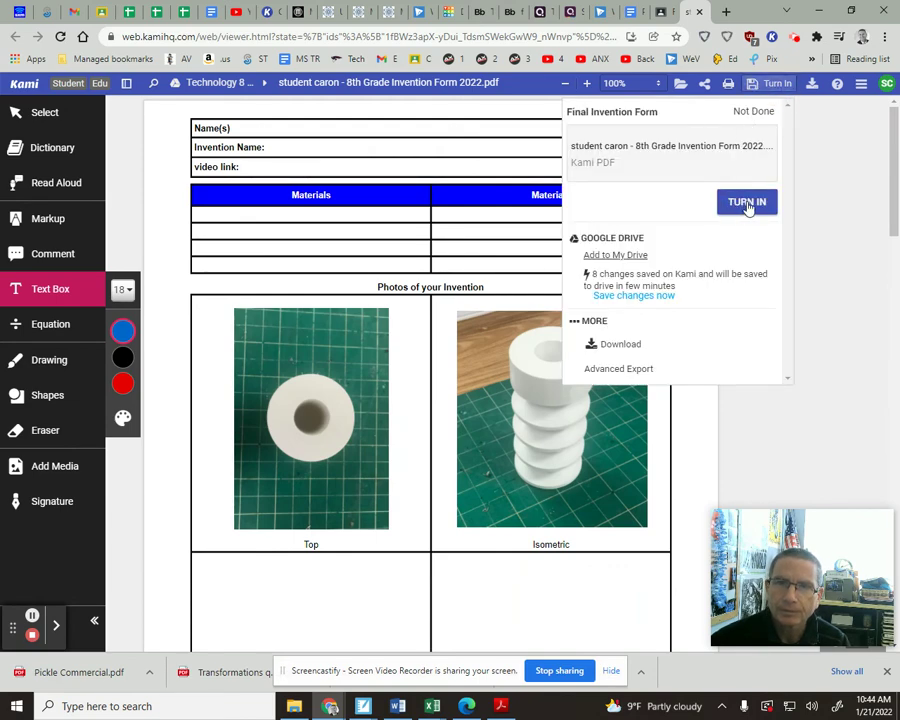
{"action": "left_click", "coordinate": [745, 205]}
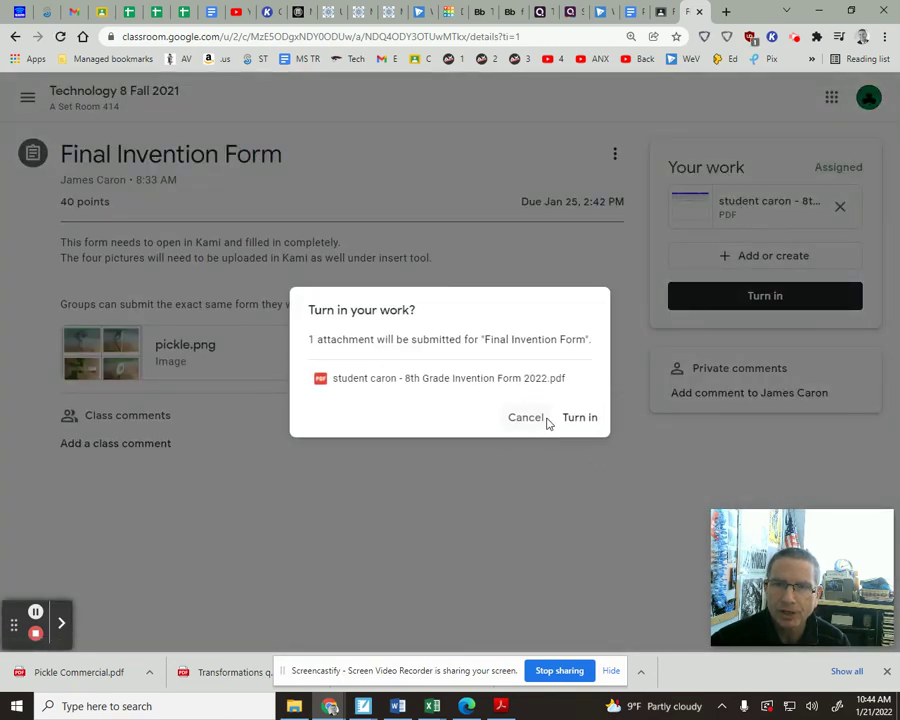
Step: Confirm turning in the invention form PDF for the Final Invention Form assignment
{"action": "left_click", "coordinate": [581, 419]}
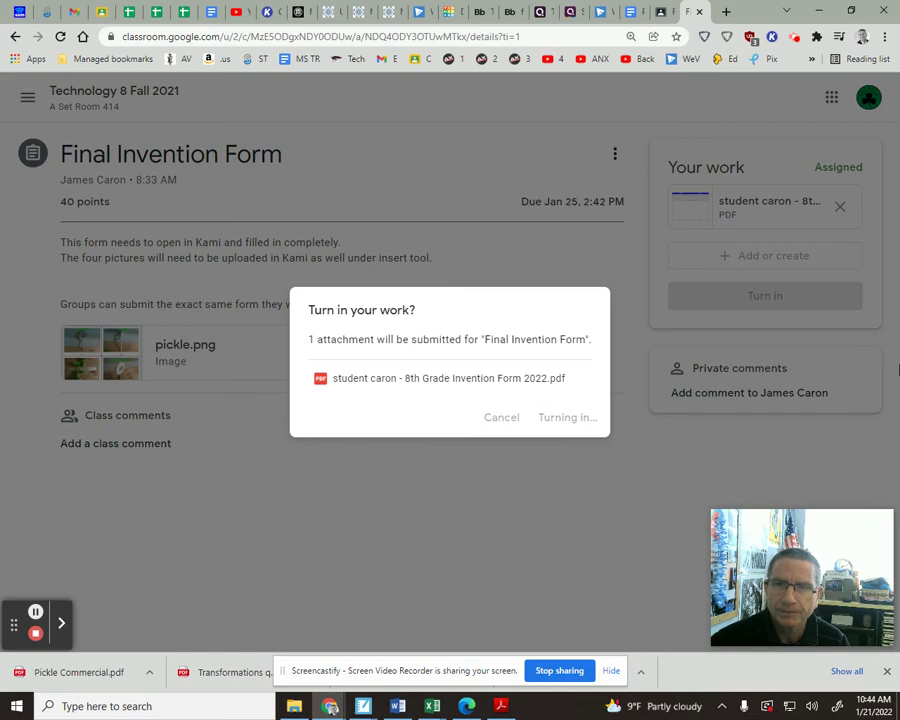